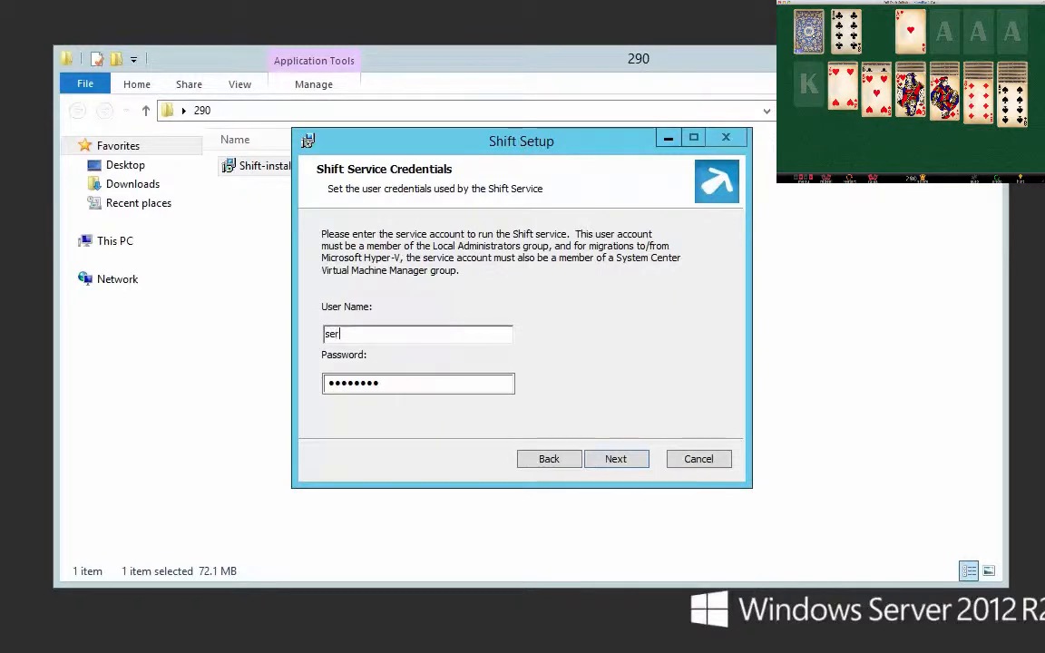
Step: Enter the service account user name and password, and set the external address to 10.50.128.102
{"action": "key", "text": "Tab"}
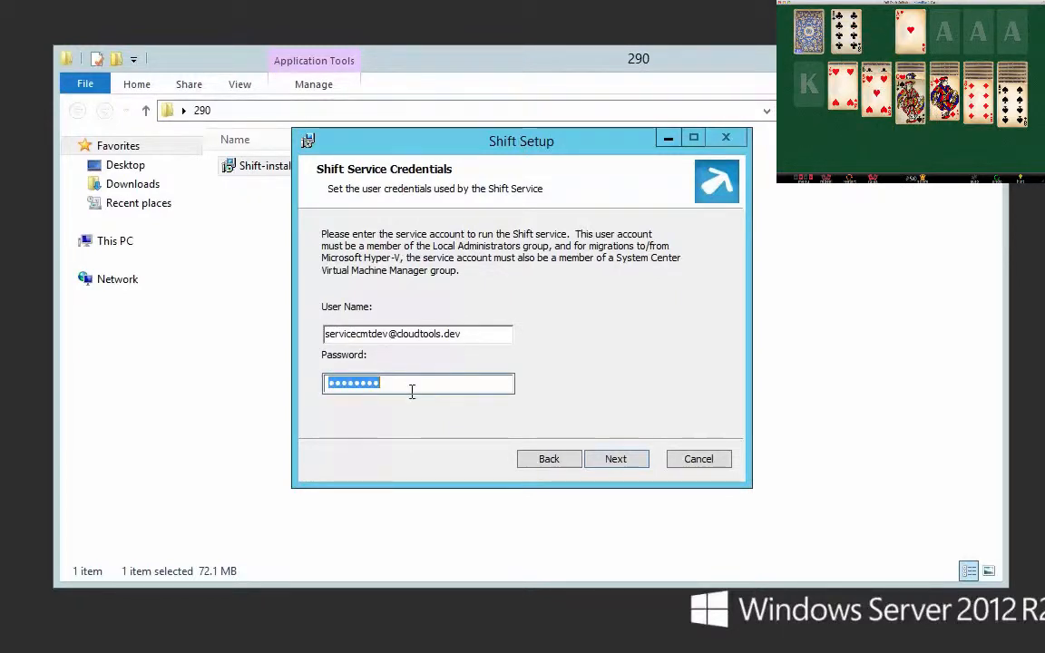
{"action": "type", "text": "•••••••••"}
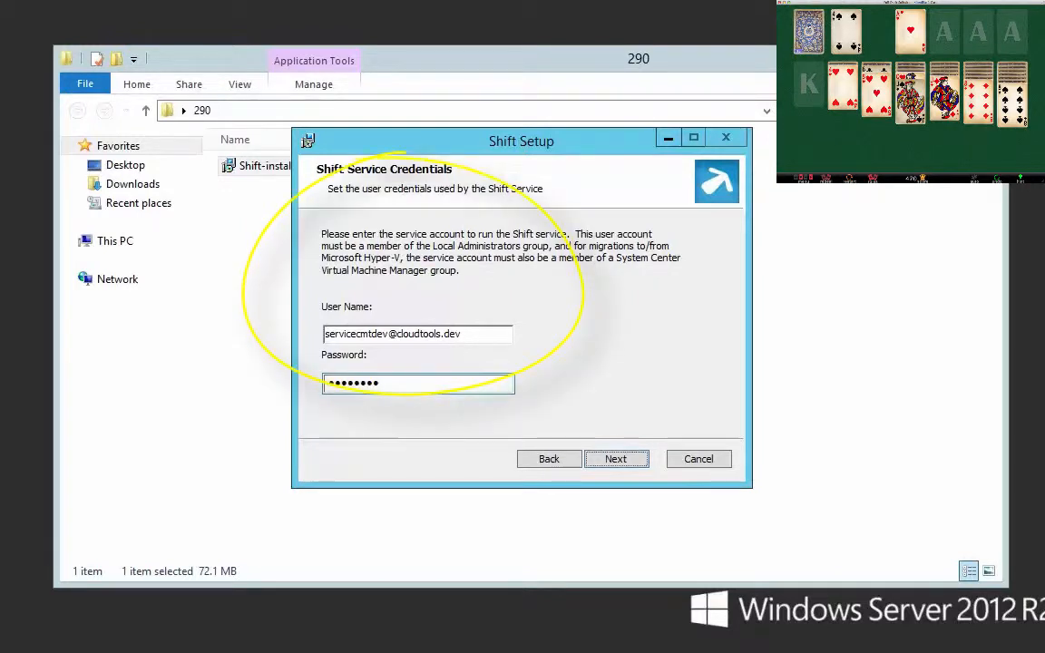
{"action": "left_click", "coordinate": [615, 458]}
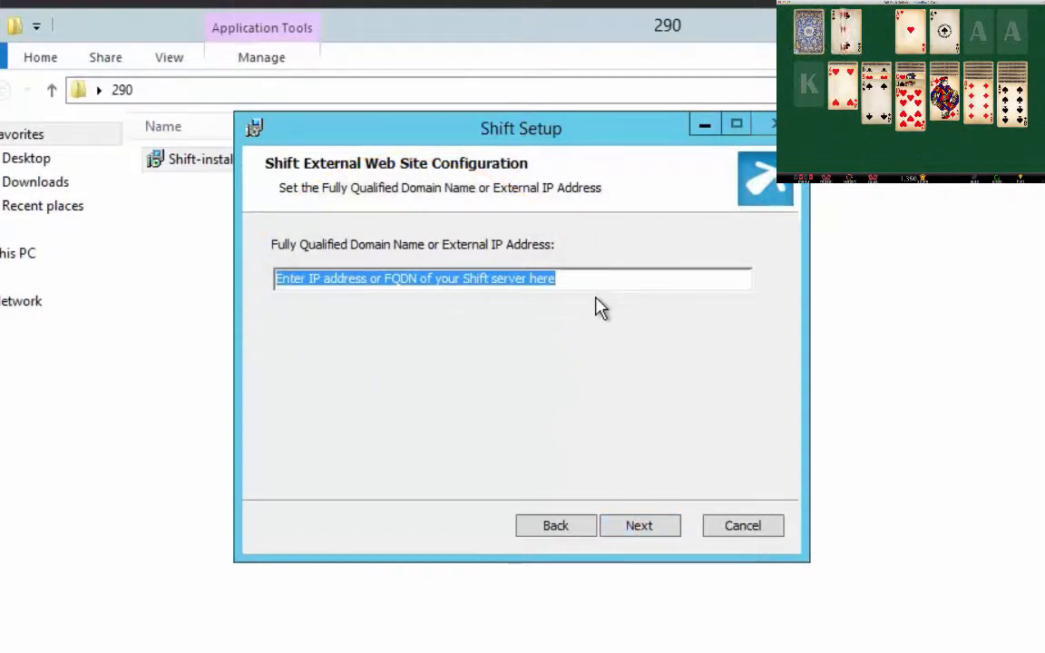
{"action": "type", "text": "10"}
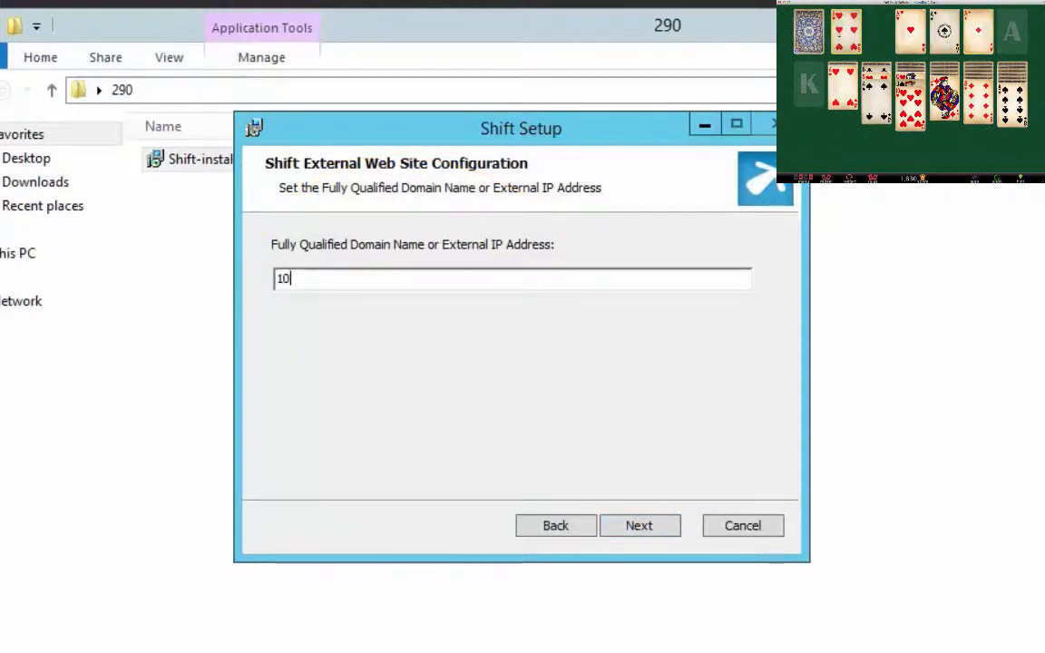
{"action": "type", "text": ".50"}
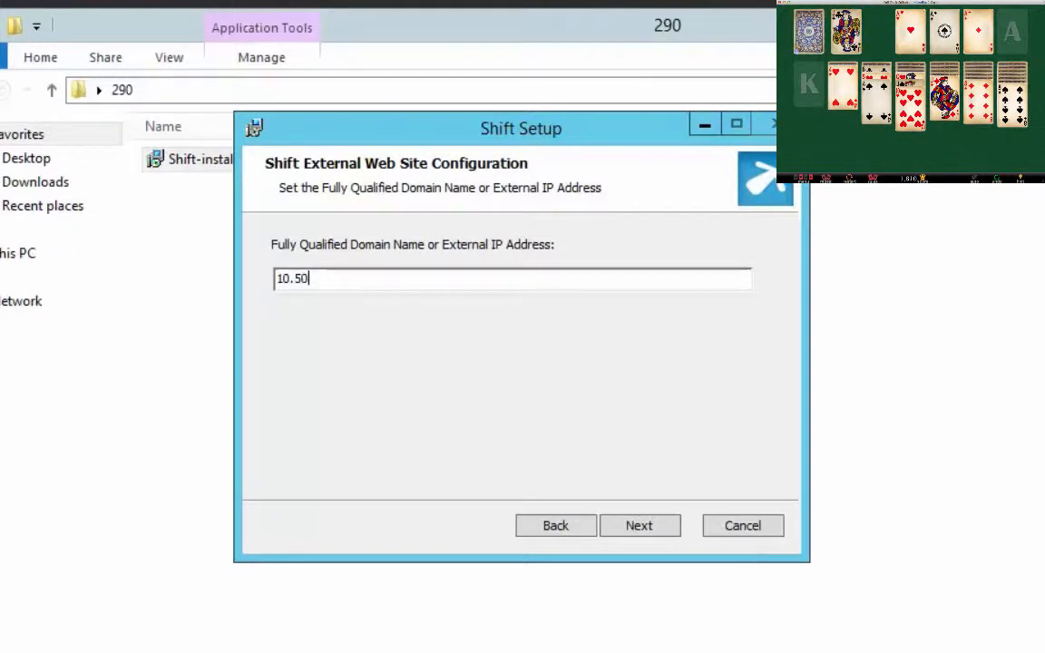
{"action": "type", "text": ".128"}
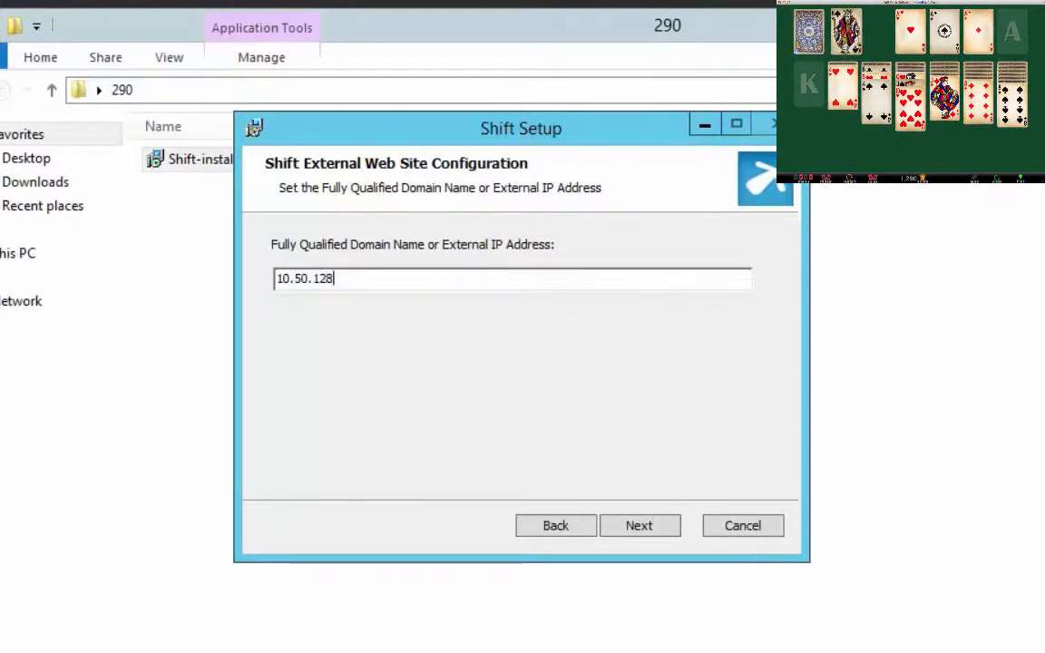
{"action": "type", "text": ".102"}
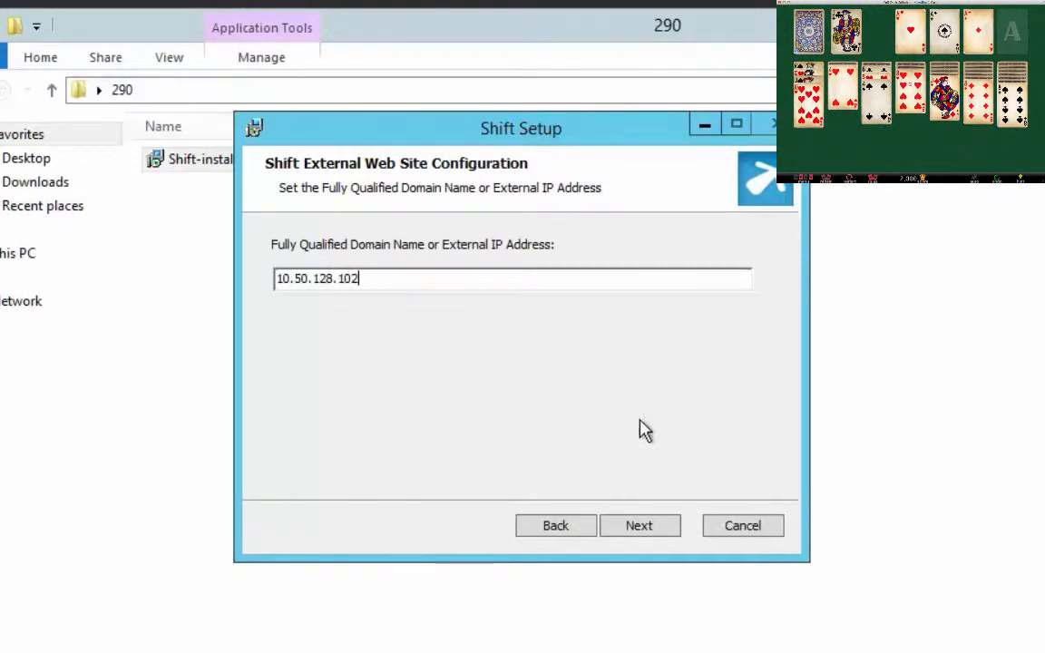
{"action": "left_click", "coordinate": [641, 535]}
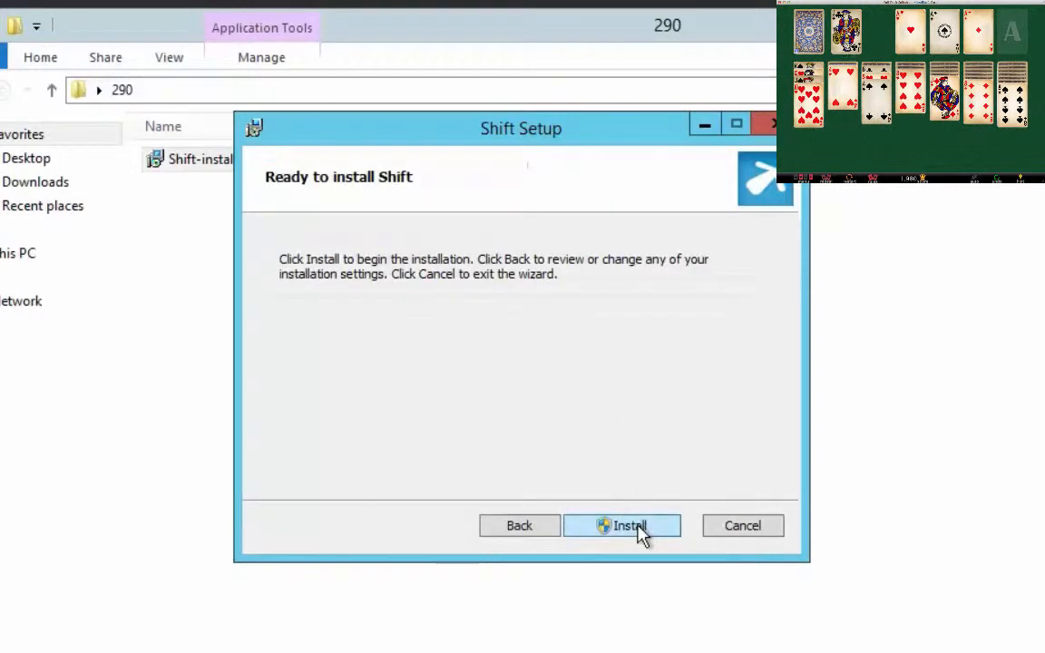
Step: Install Shift, allowing Shift-installer-1.2b.msi through the User Account Control prompt
{"action": "left_click", "coordinate": [626, 526]}
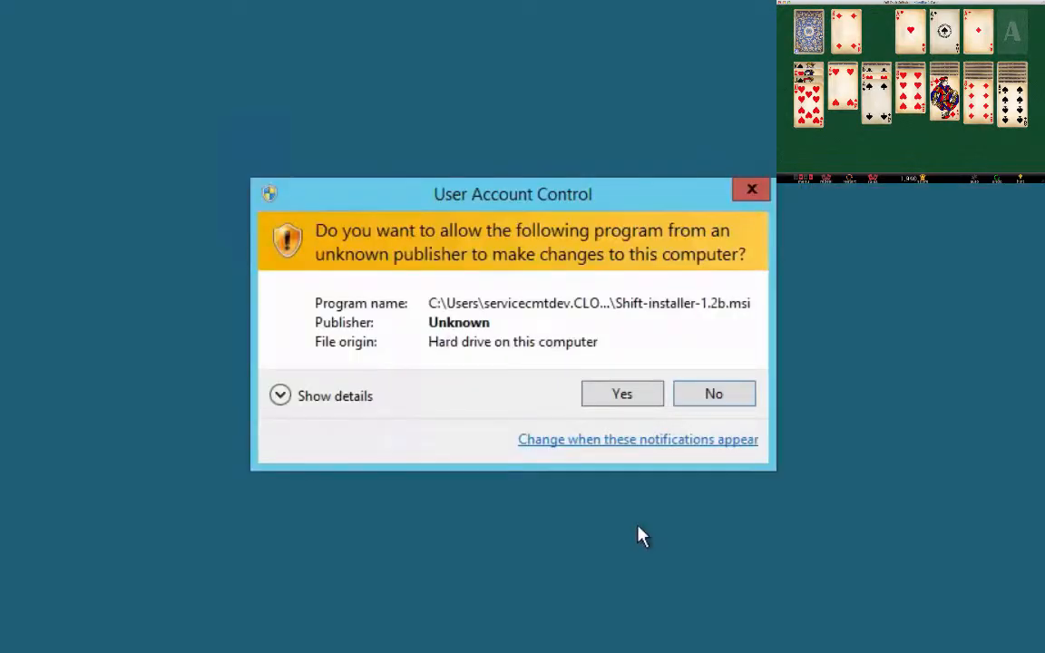
{"action": "left_click", "coordinate": [620, 397]}
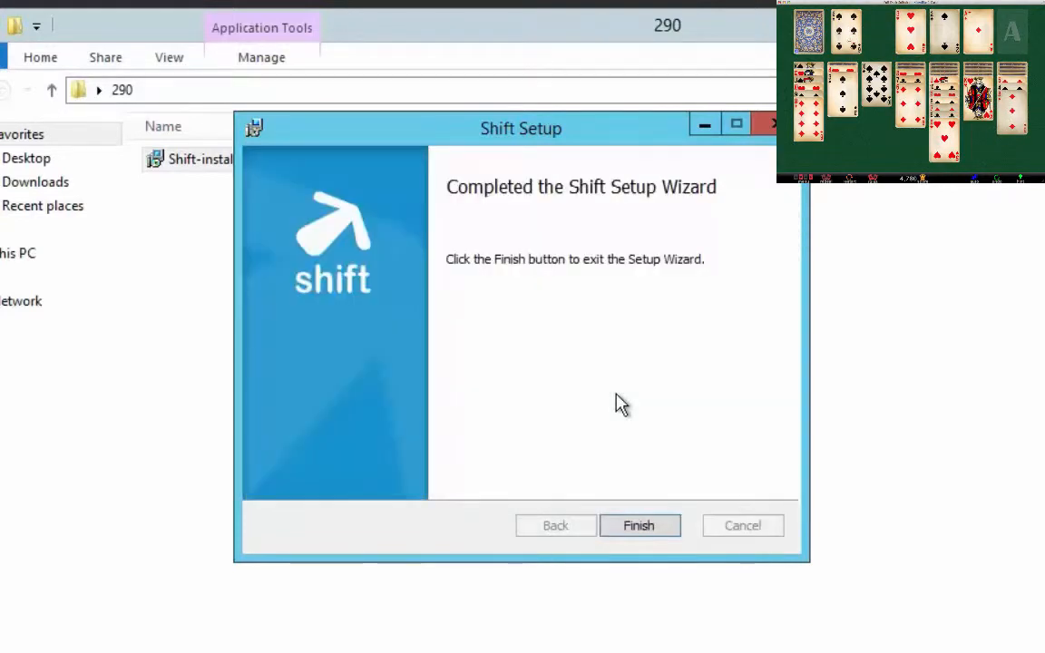
Step: Close the completed setup wizard and log in to the Shift web console with the console username and password
{"action": "left_click", "coordinate": [646, 533]}
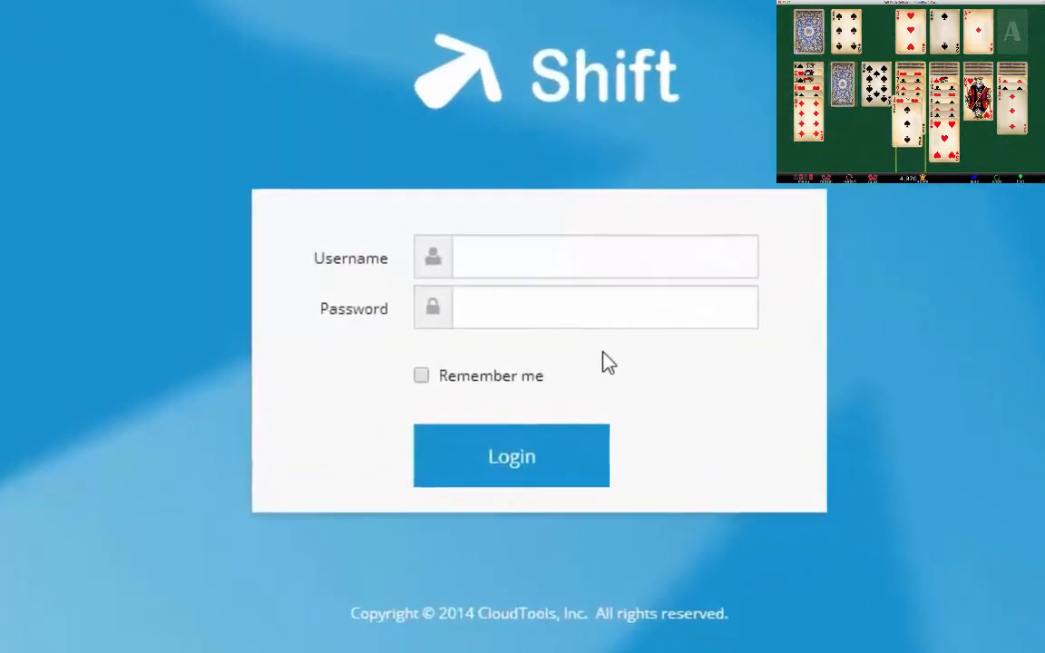
{"action": "left_click", "coordinate": [566, 261]}
{"action": "type", "text": "s"}
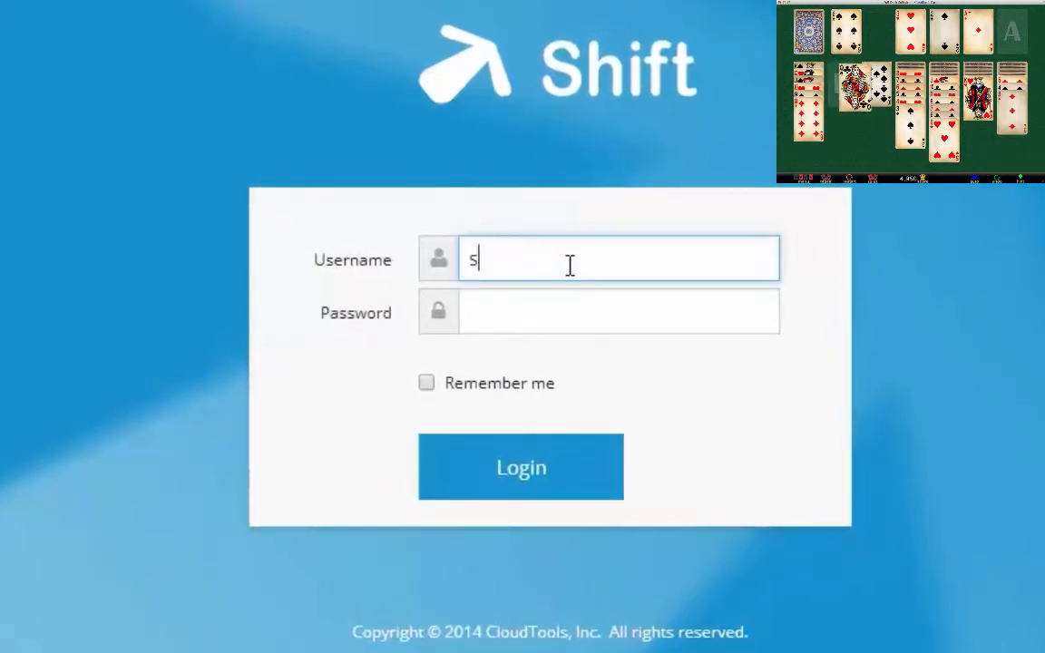
{"action": "type", "text": "hift"}
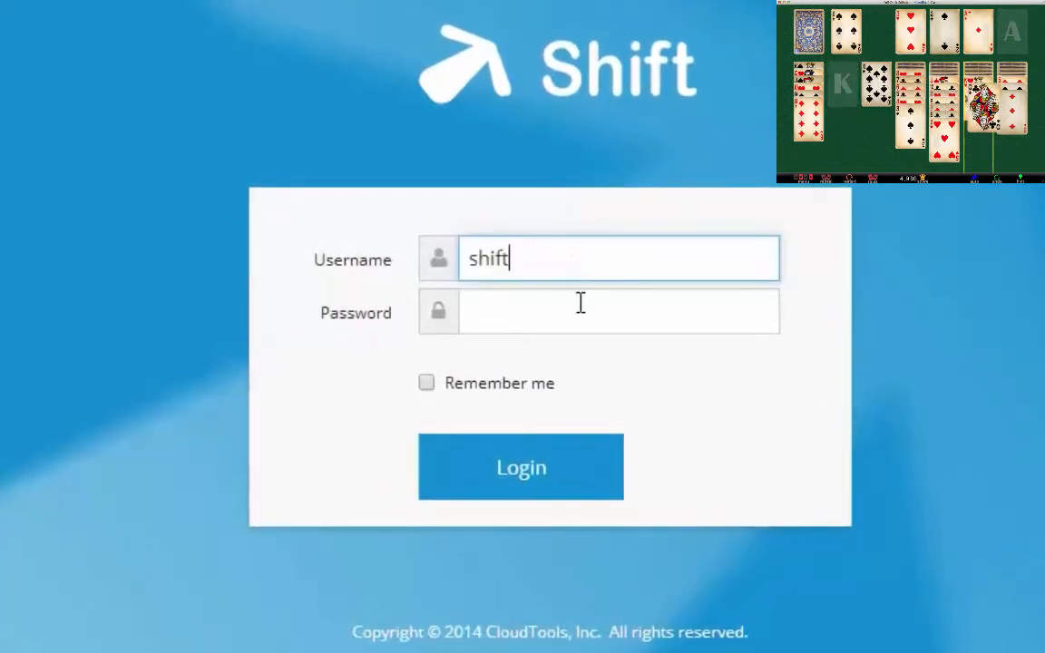
{"action": "left_click", "coordinate": [581, 305]}
{"action": "type", "text": "••••"}
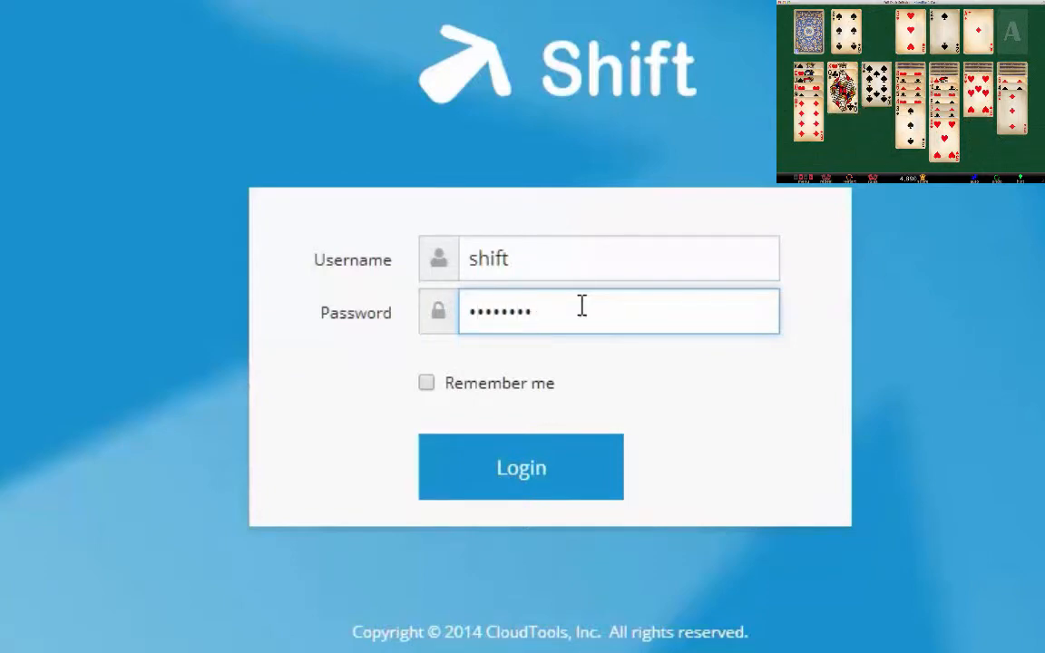
{"action": "left_click", "coordinate": [527, 467]}
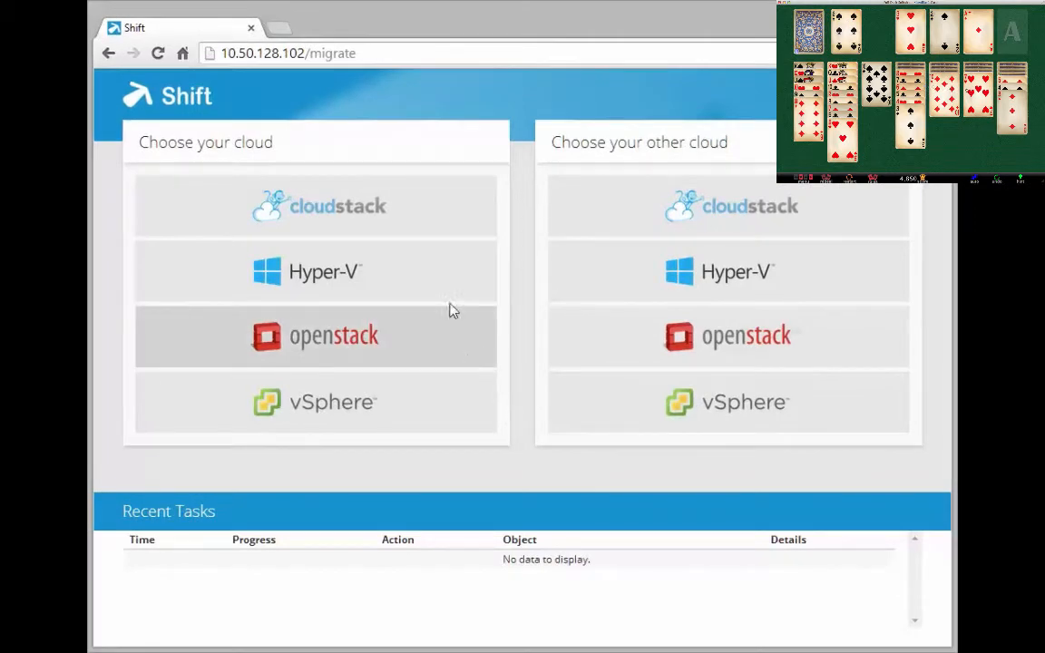
Step: Connect the Hyper-V source cloud at 10.50.1.70 and pick OpenStack as the destination cloud
{"action": "left_click", "coordinate": [393, 280]}
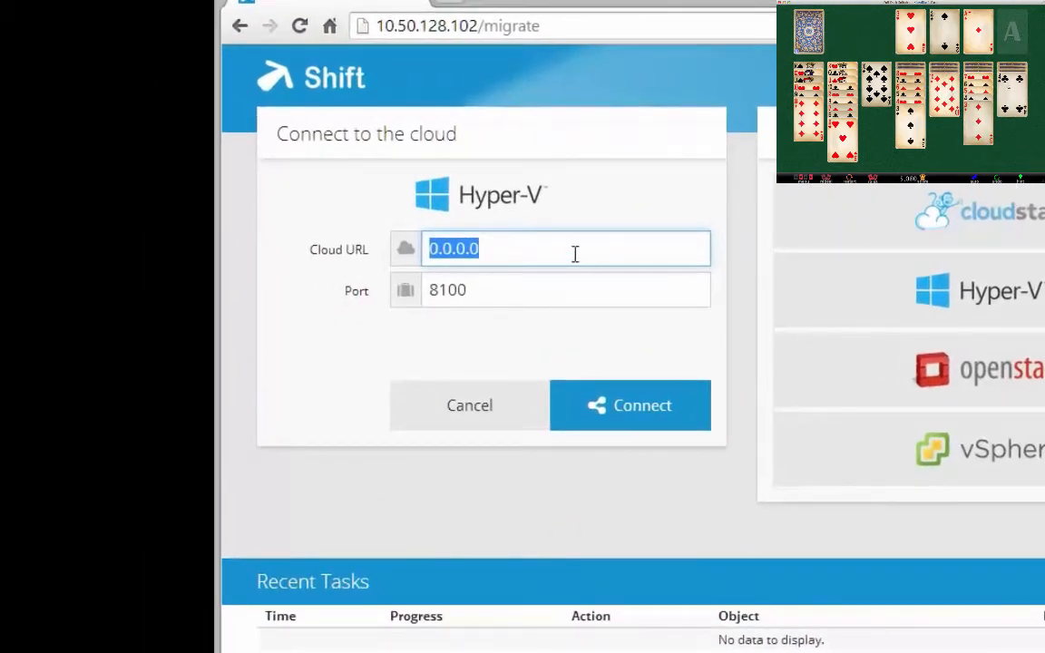
{"action": "type", "text": "1"}
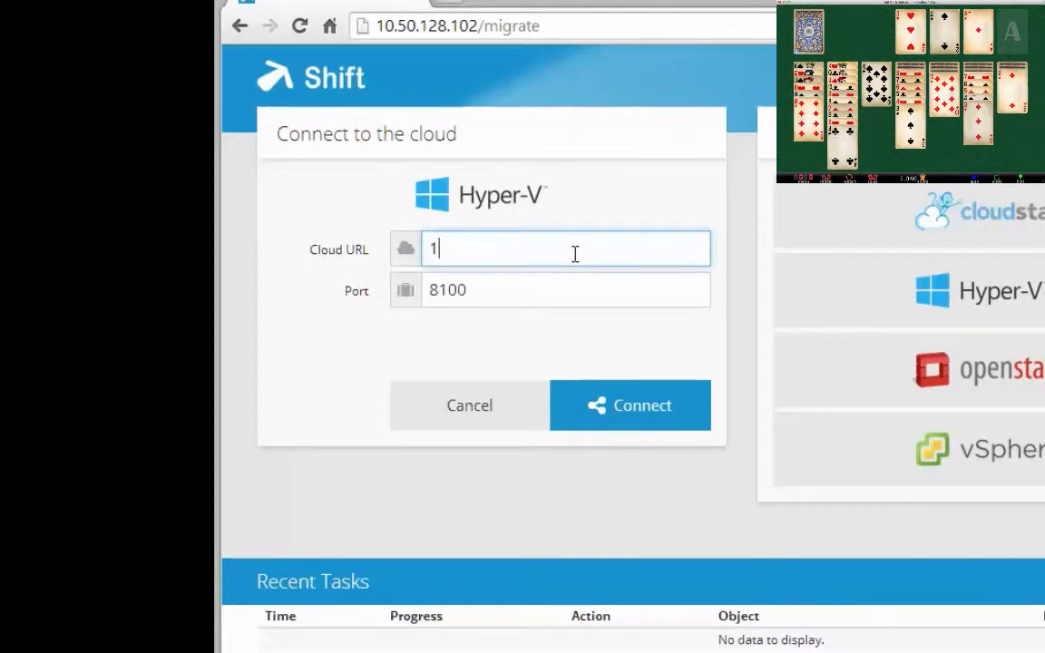
{"action": "type", "text": "0.50.1."}
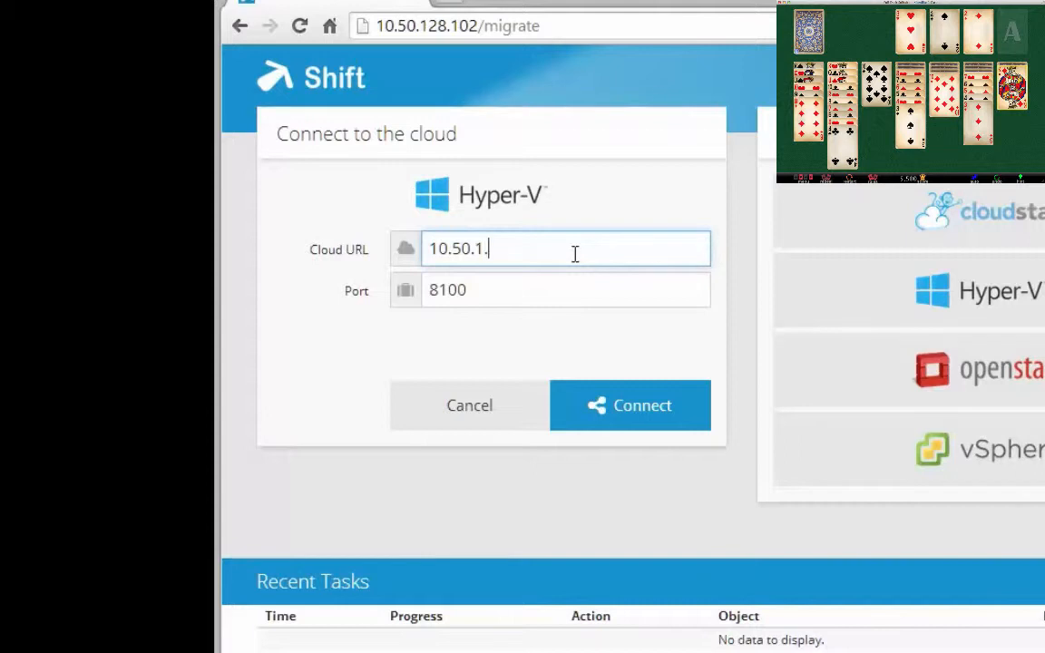
{"action": "type", "text": "70"}
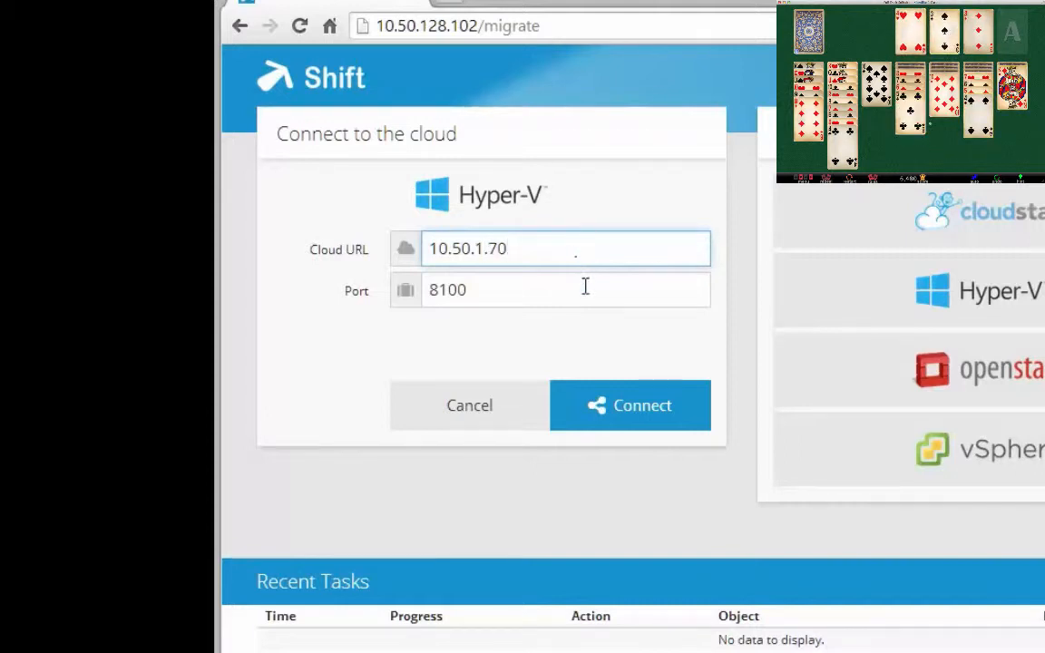
{"action": "left_click", "coordinate": [595, 408]}
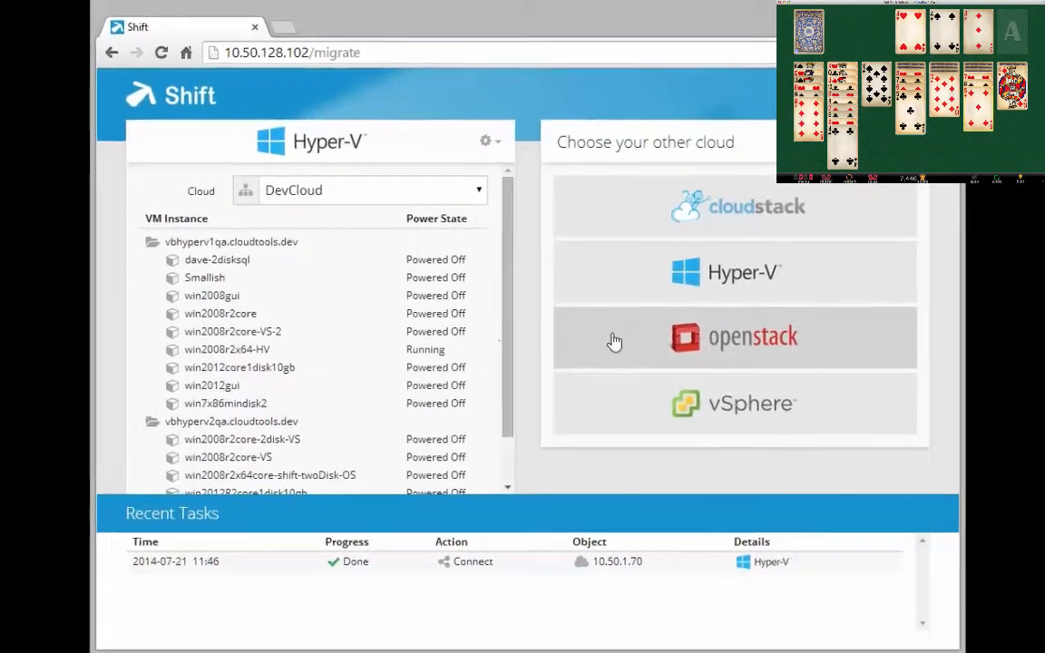
{"action": "left_click", "coordinate": [852, 371]}
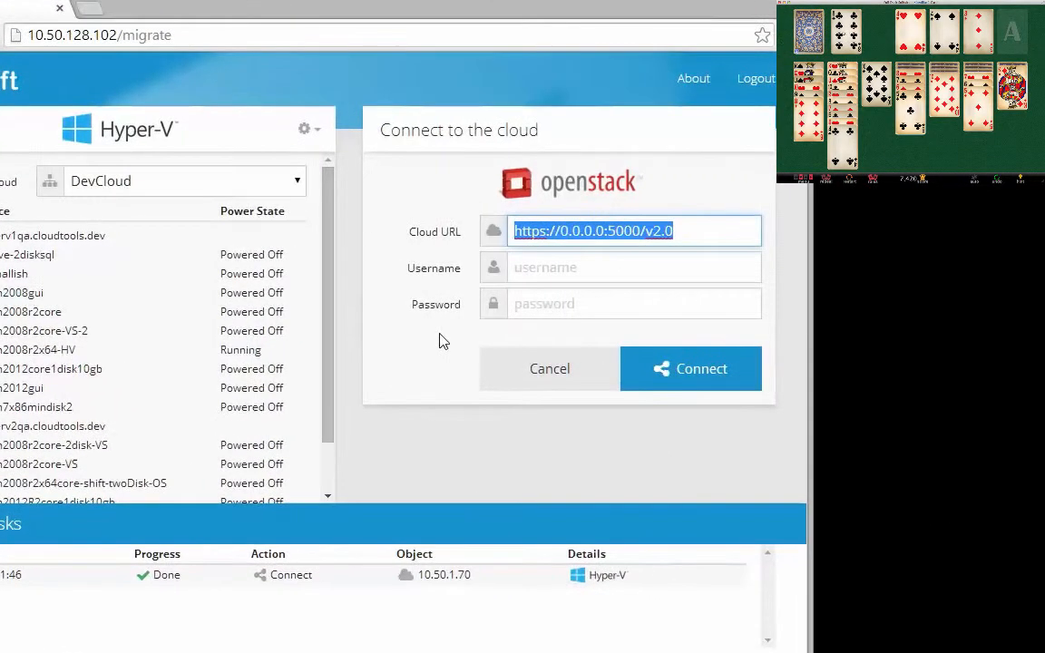
{"action": "type", "text": "ht"}
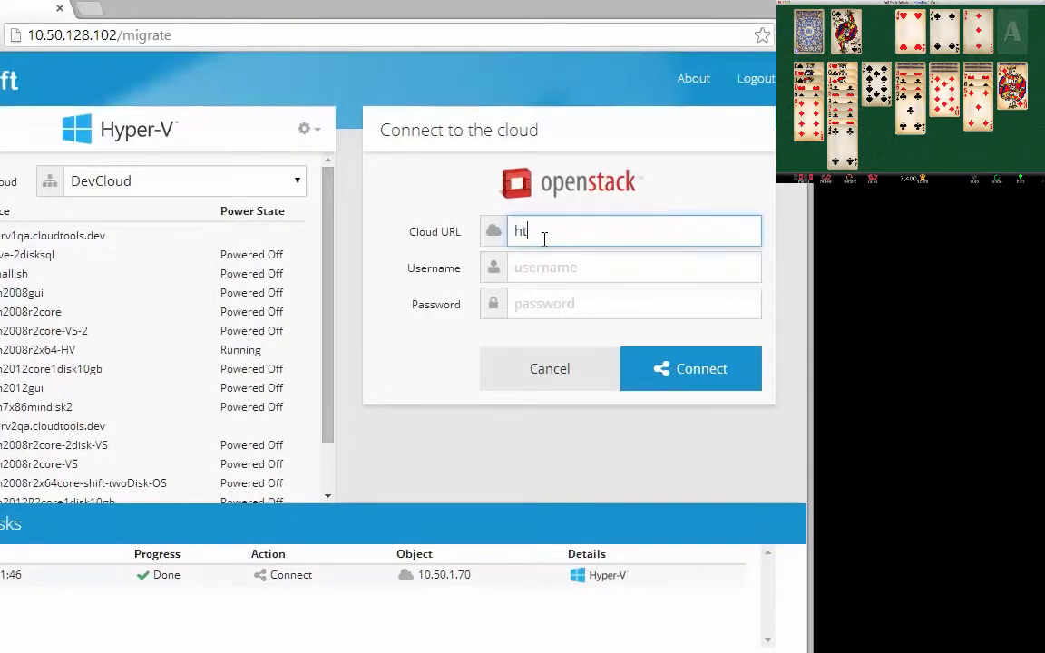
{"action": "type", "text": "tp:"}
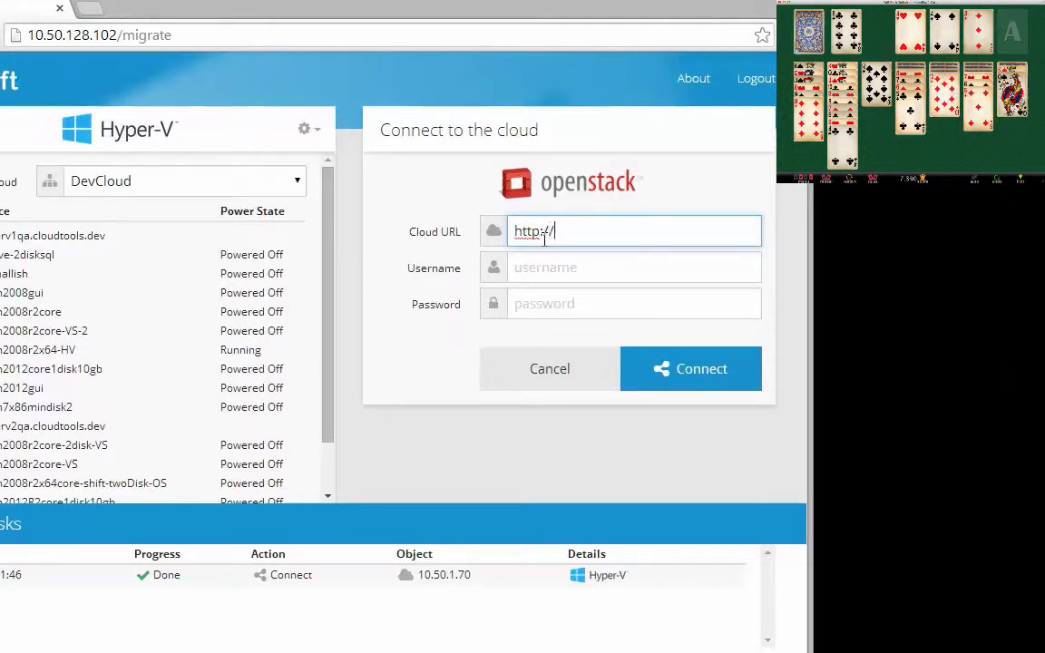
{"action": "type", "text": "//10"}
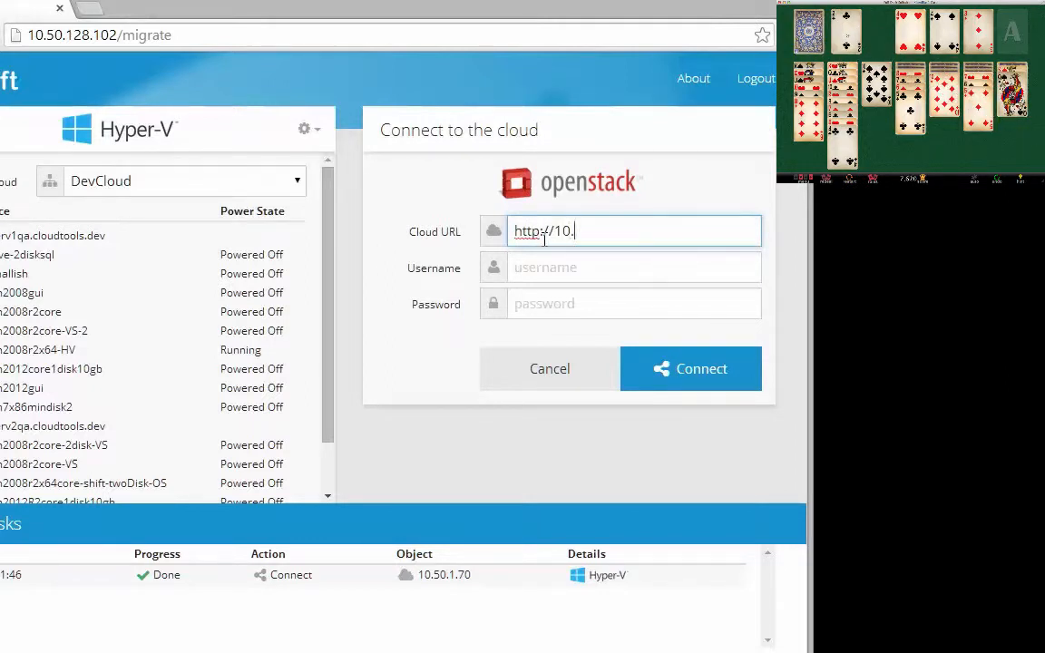
{"action": "type", "text": ".50"}
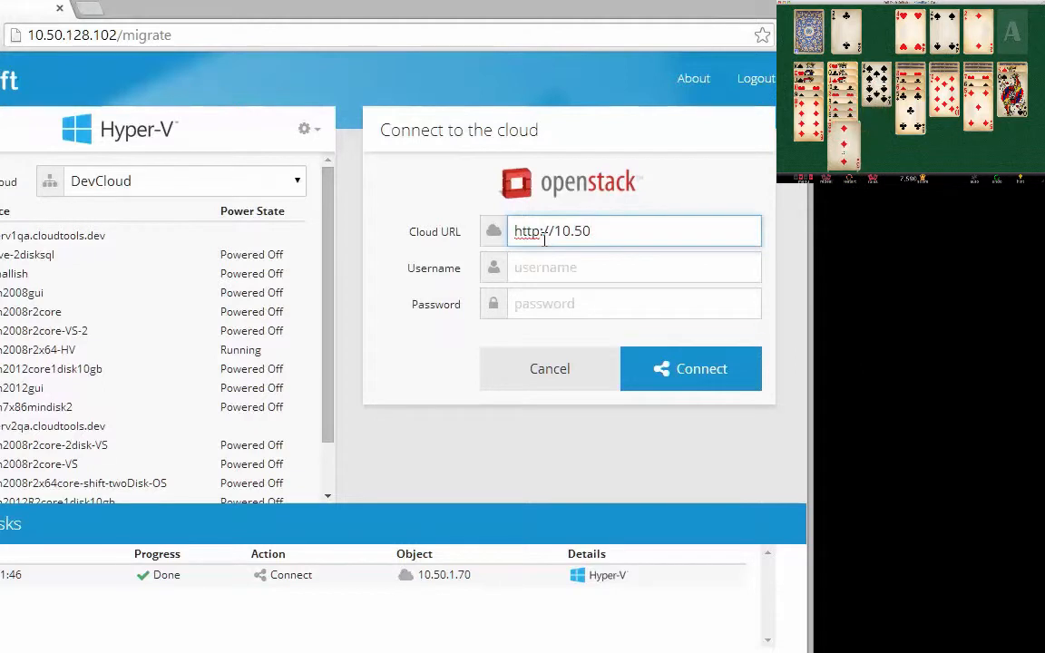
{"action": "type", "text": ".64"}
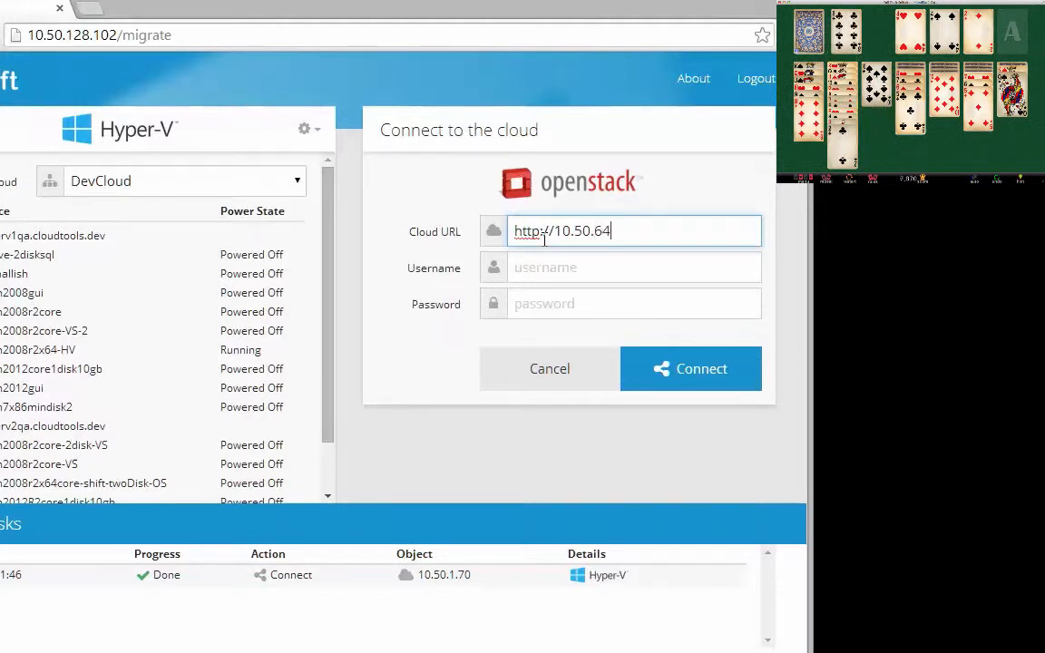
{"action": "type", "text": ".10:5"}
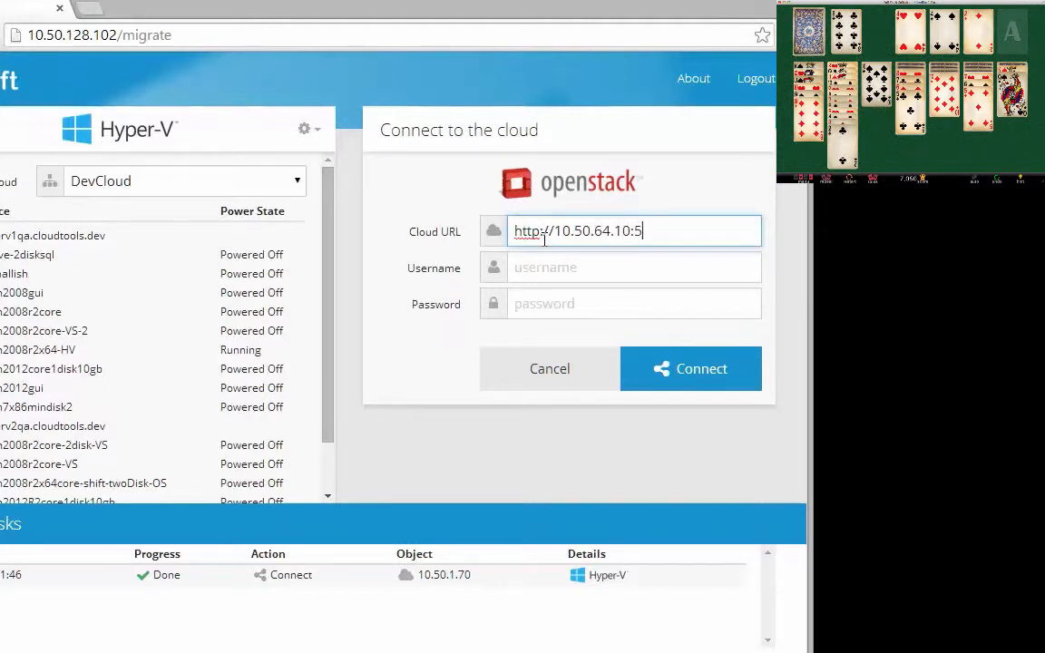
{"action": "type", "text": "000"}
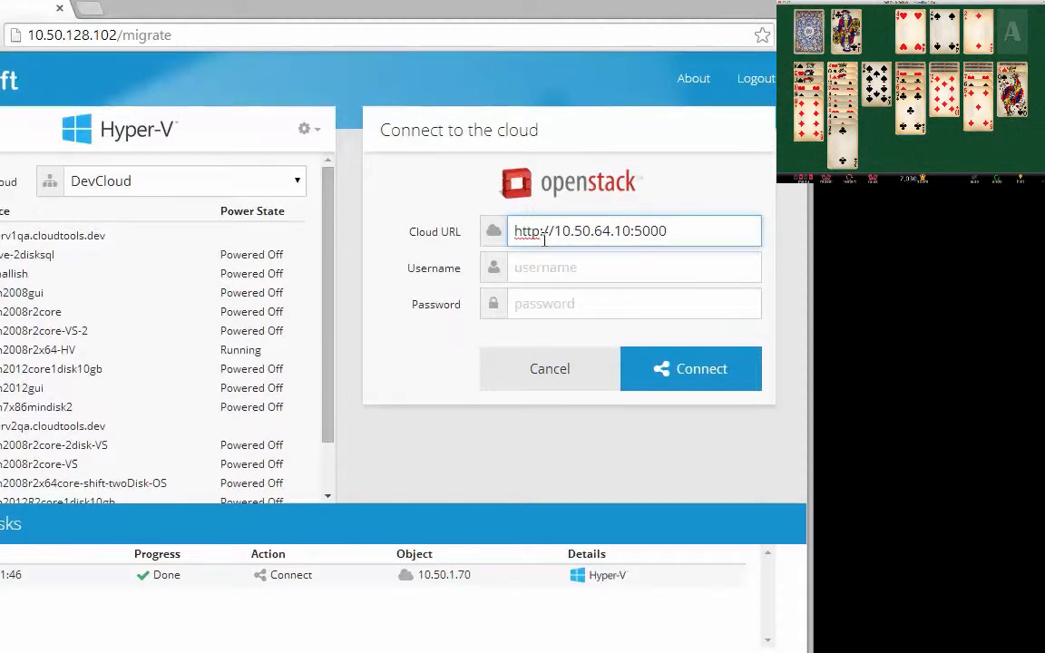
{"action": "type", "text": "/v2.0"}
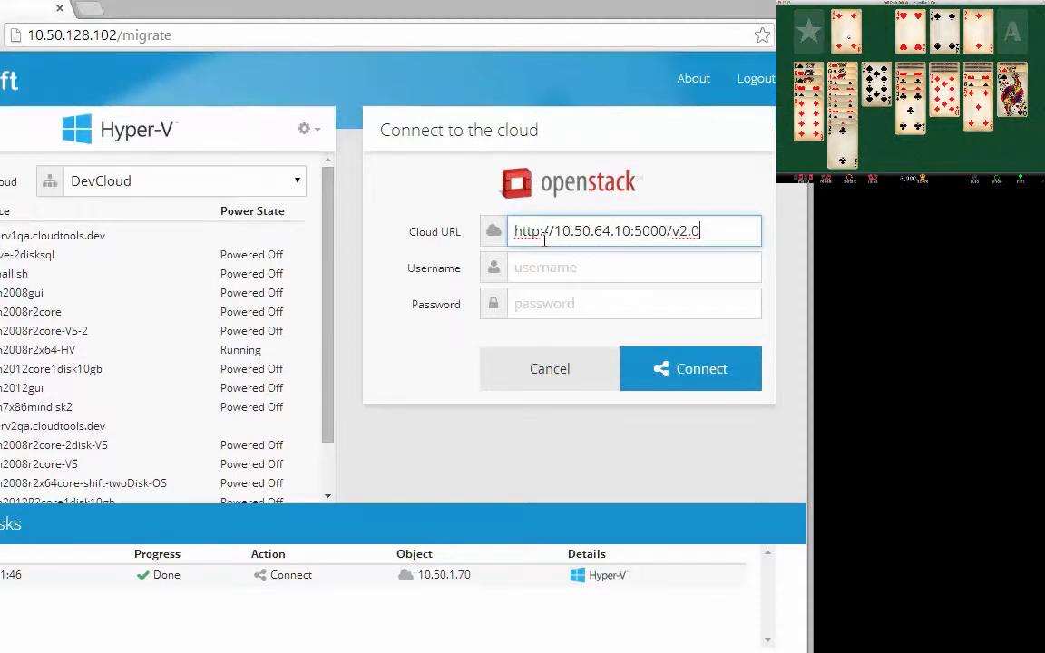
{"action": "left_click", "coordinate": [542, 268]}
{"action": "type", "text": "si"}
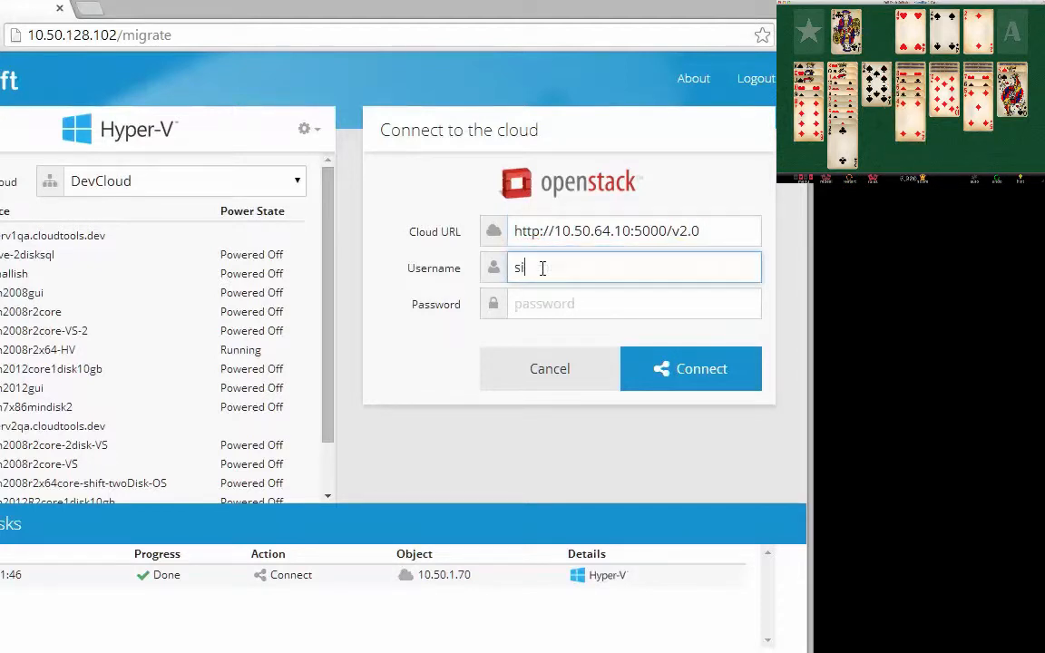
{"action": "left_click", "coordinate": [546, 310]}
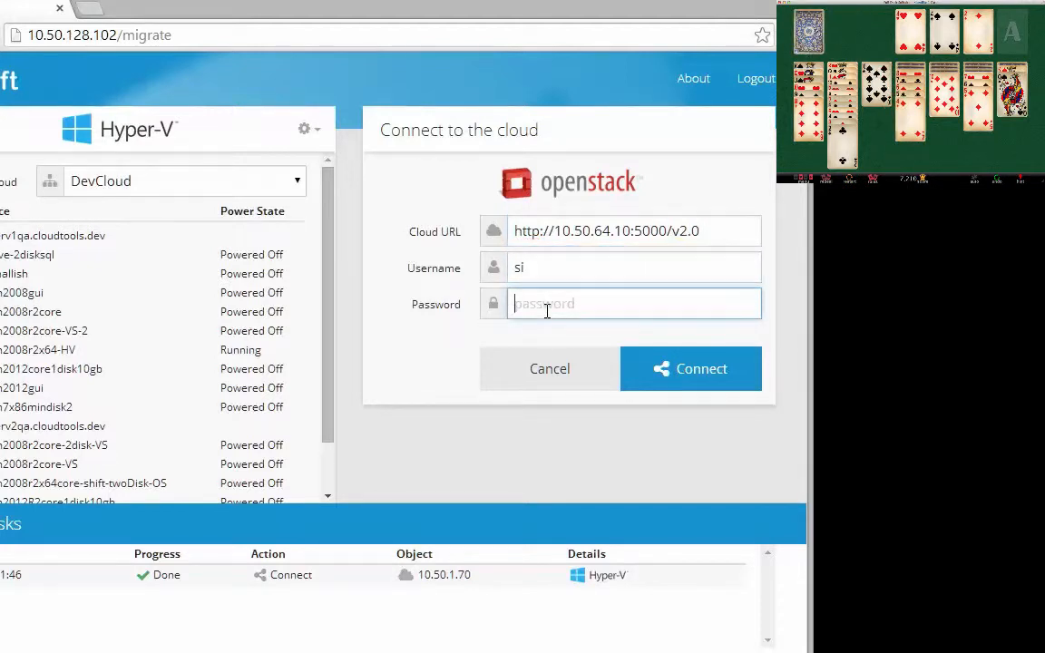
{"action": "type", "text": "passw"}
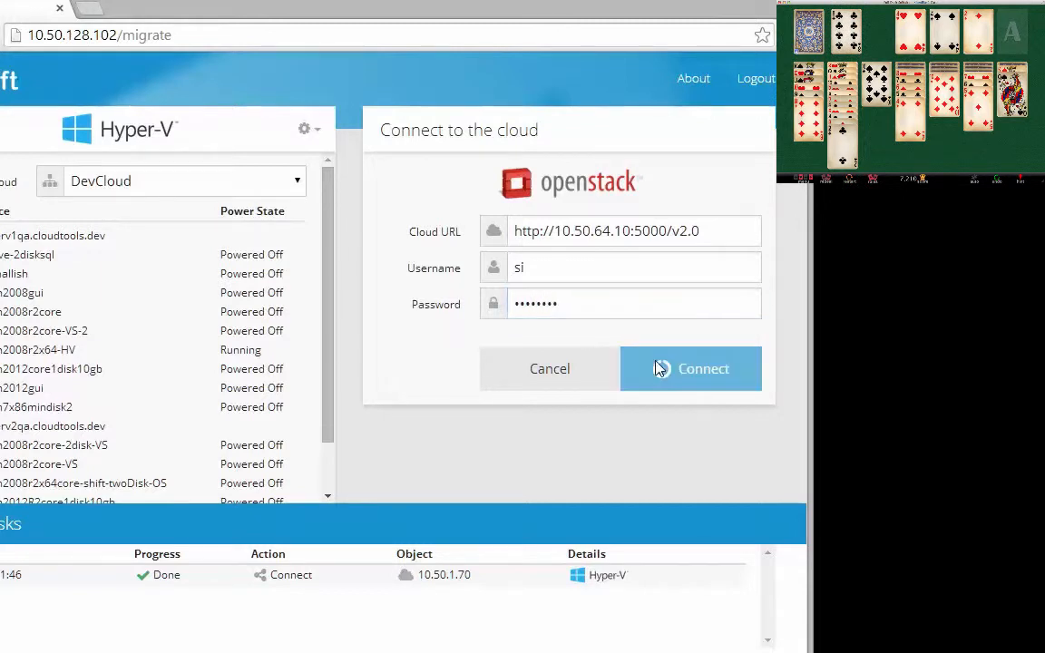
{"action": "left_click", "coordinate": [655, 367]}
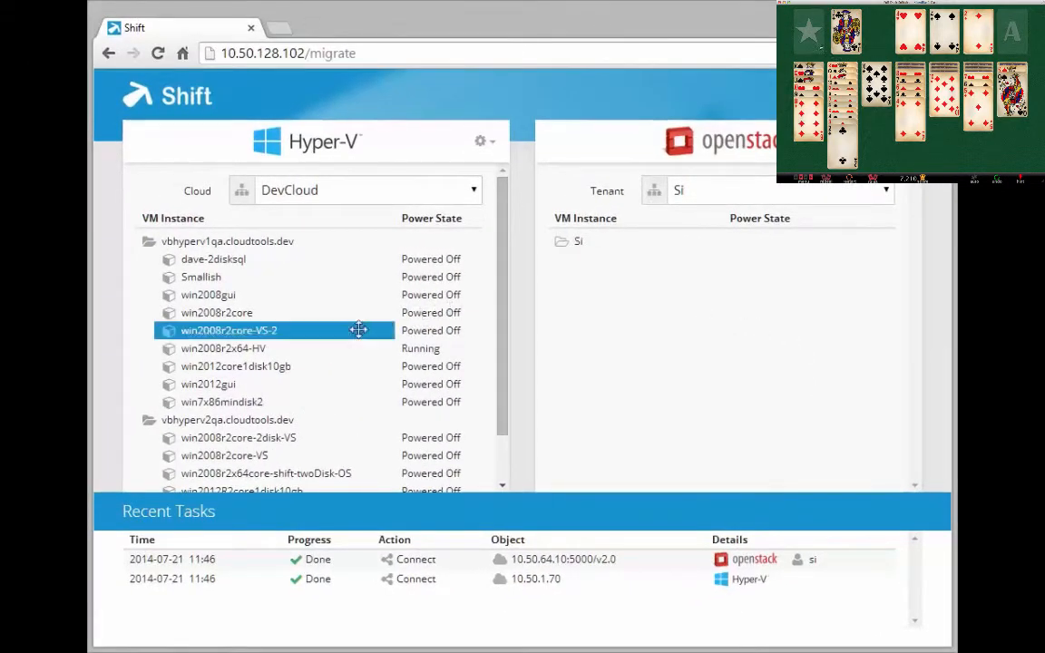
Step: Drop win2008r2x64-HV on the Si folder, keep network, DNS and IP Automatic, and start the shift
{"action": "left_click_drag", "start_coordinate": [258, 347], "coordinate": [682, 241]}
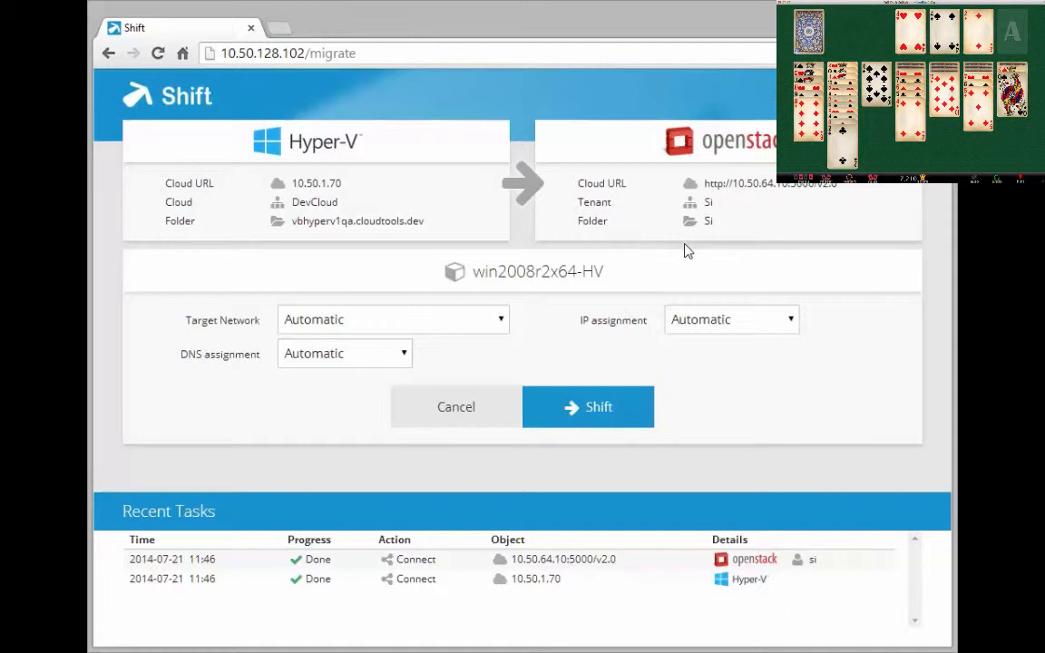
{"action": "left_click", "coordinate": [502, 329]}
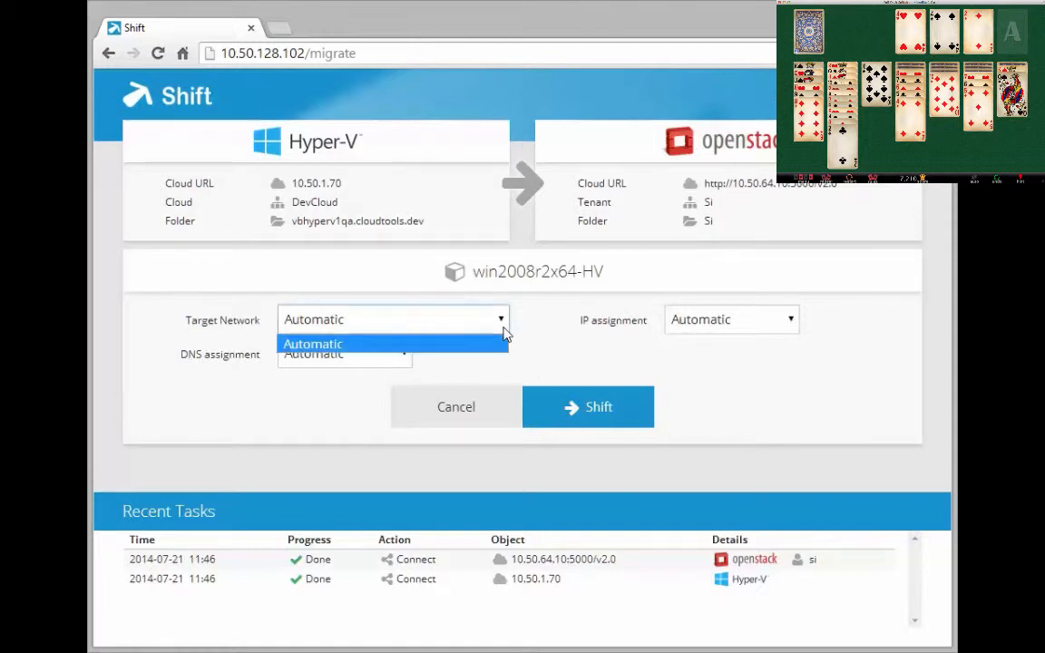
{"action": "left_click", "coordinate": [487, 343]}
{"action": "left_click", "coordinate": [403, 356]}
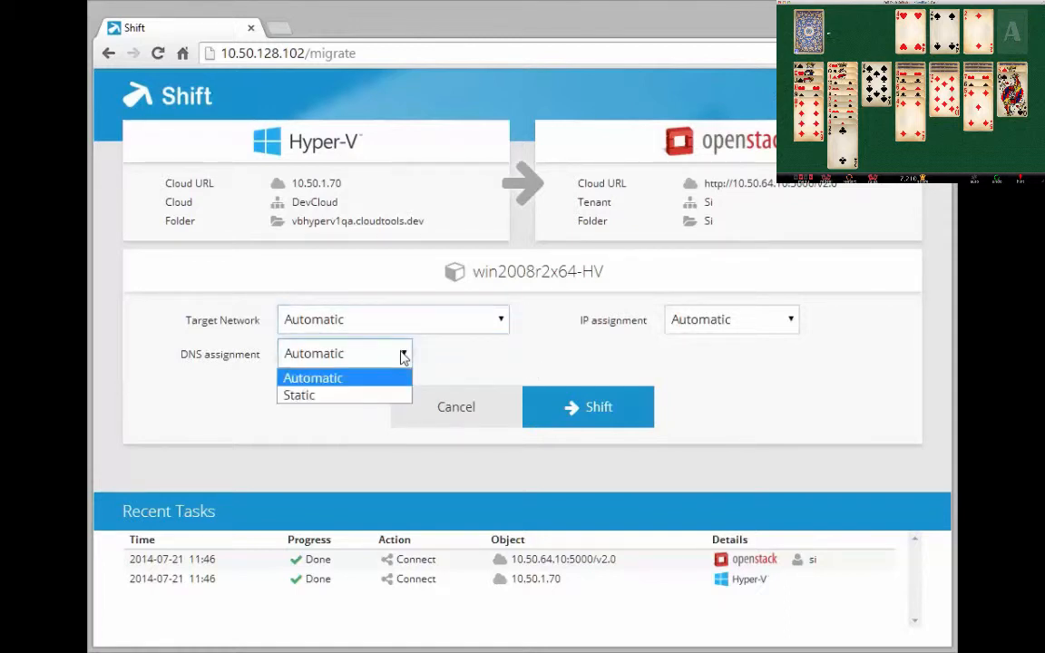
{"action": "left_click", "coordinate": [403, 356]}
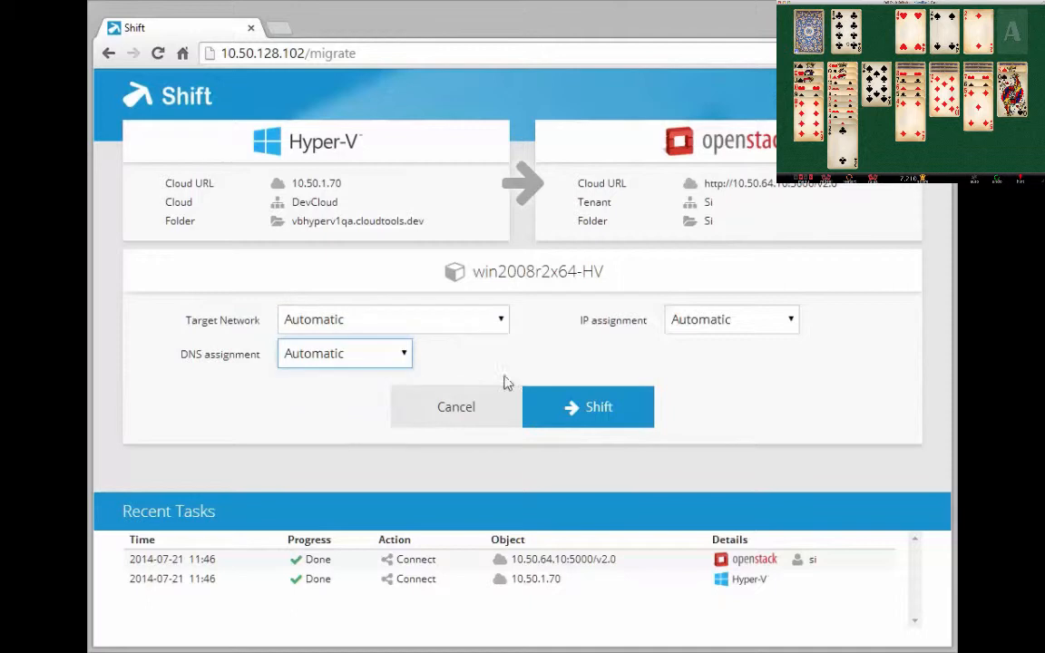
{"action": "left_click", "coordinate": [792, 326]}
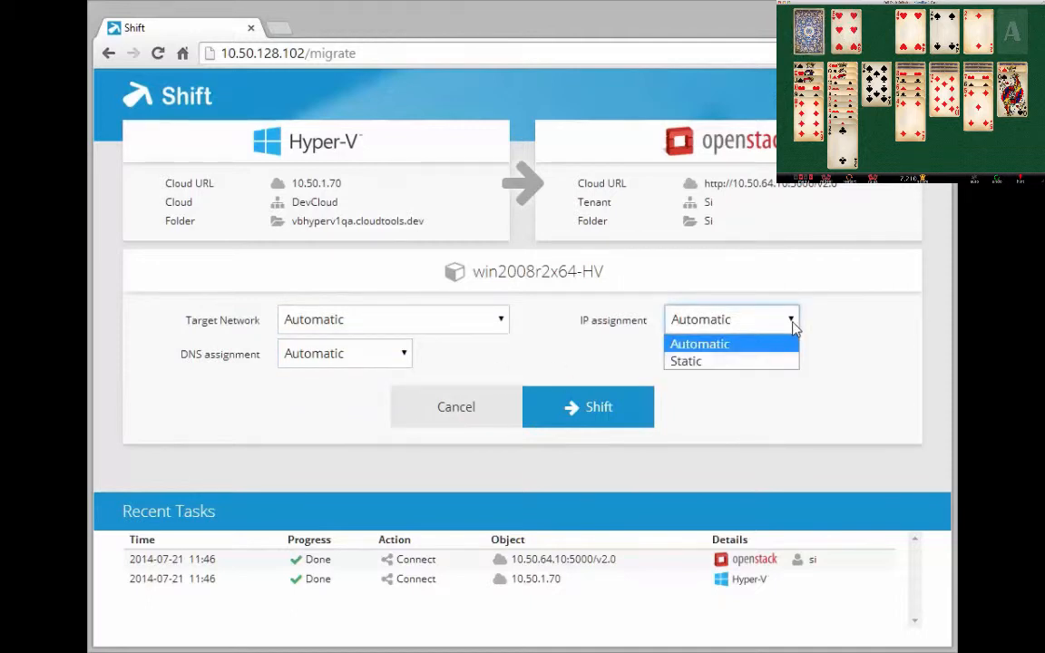
{"action": "left_click", "coordinate": [793, 326]}
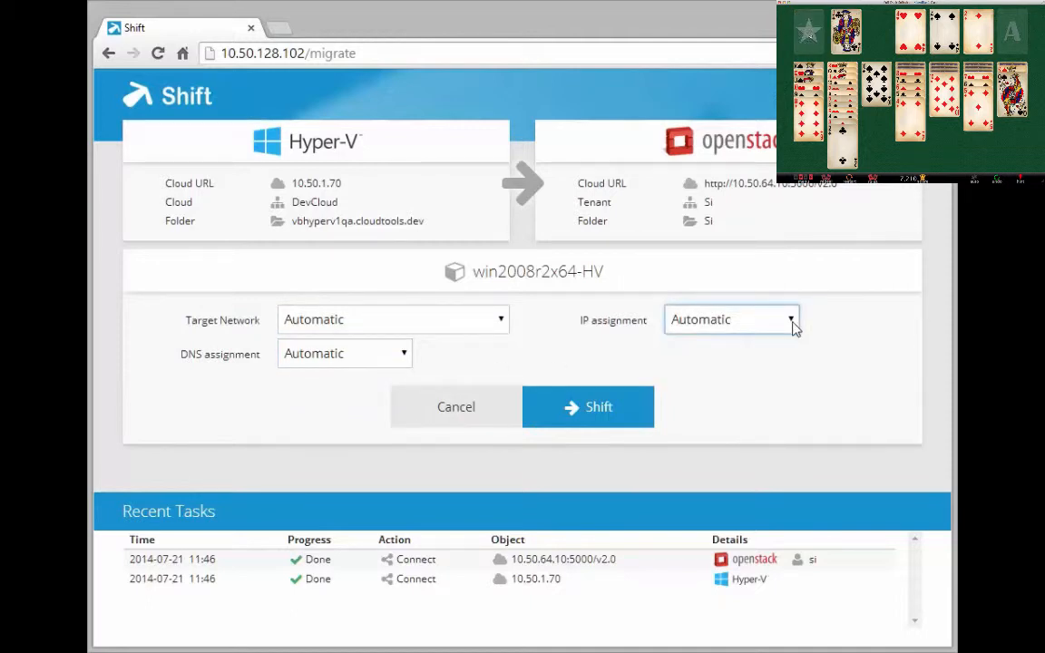
{"action": "left_click", "coordinate": [634, 413]}
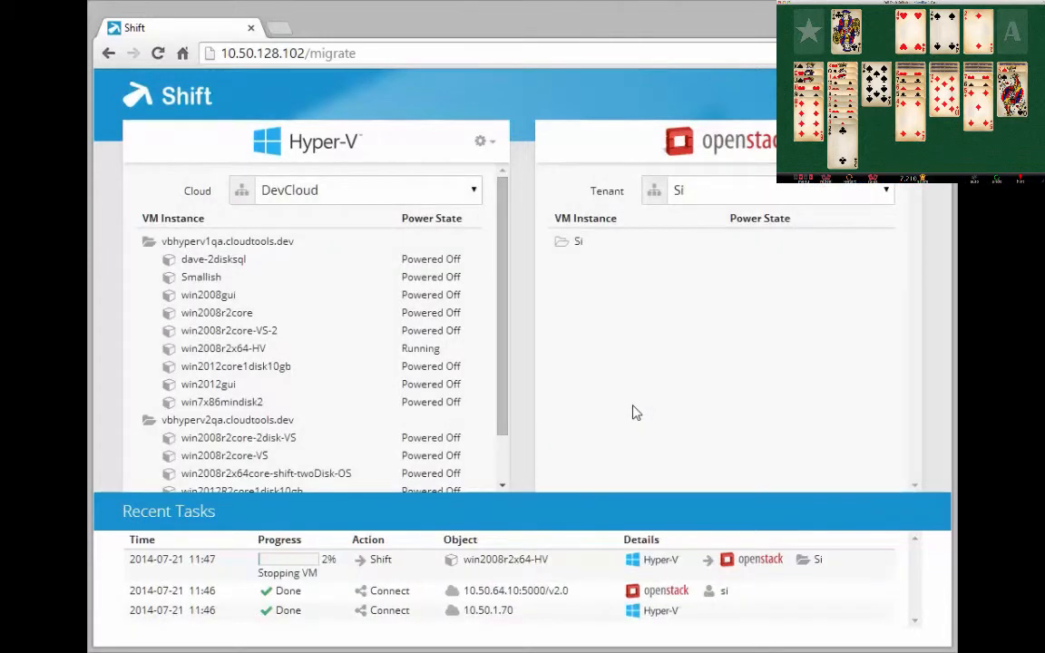